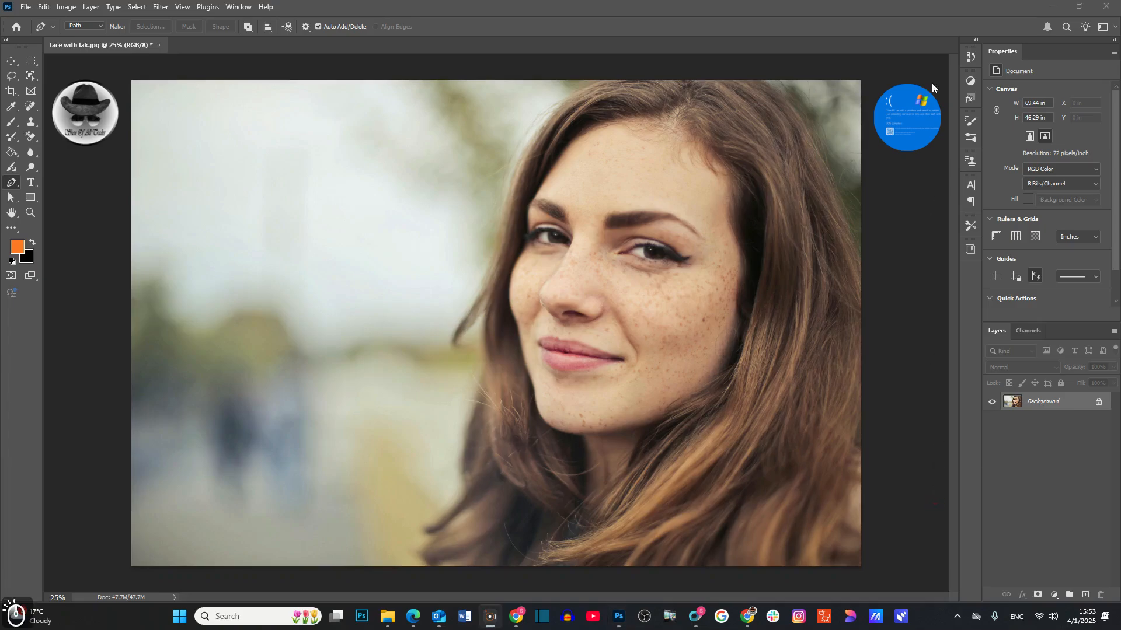
# Step: Outline a closed zigzag band over the face from hair to lower image edge with the Pen tool and convert it to an anti-aliased, unfeathered selection
pyautogui.click(12, 186)
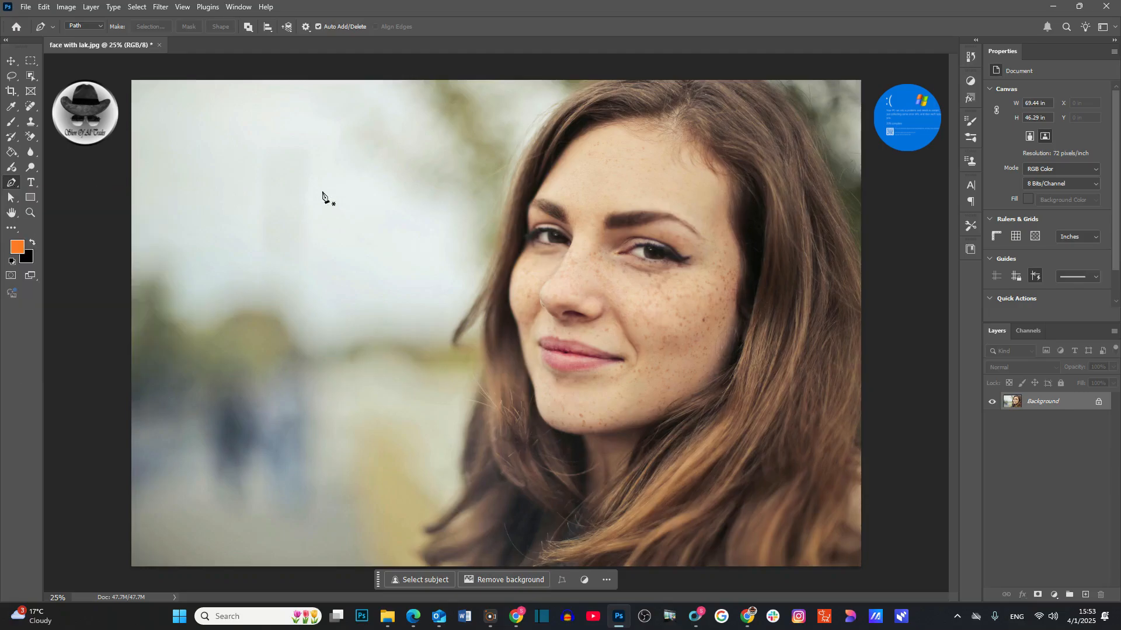
pyautogui.click(690, 81)
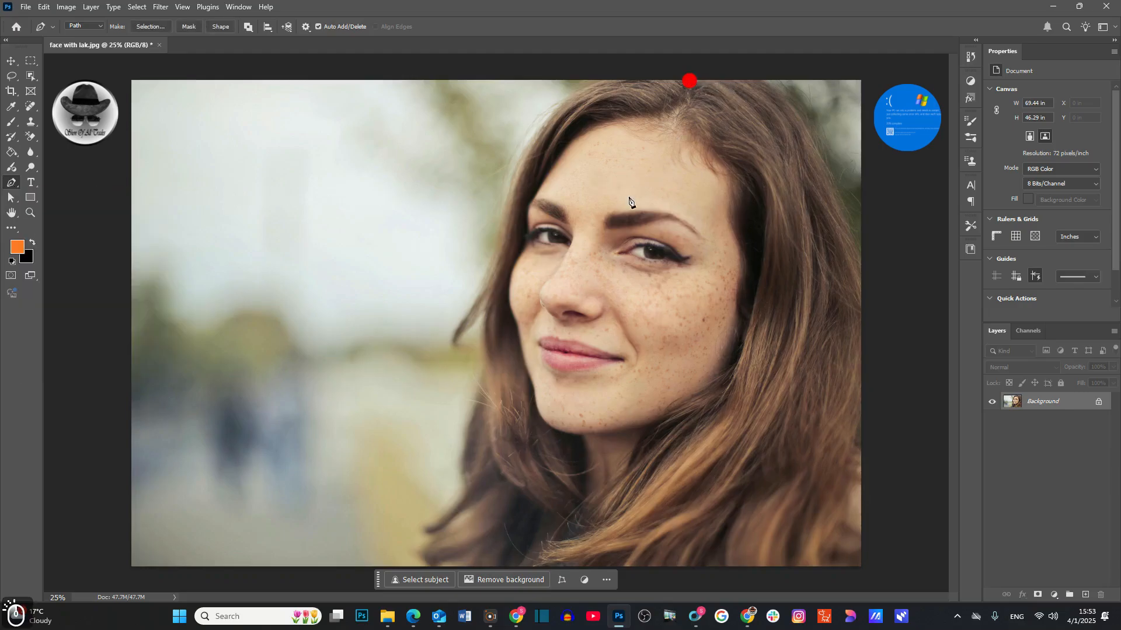
pyautogui.click(597, 223)
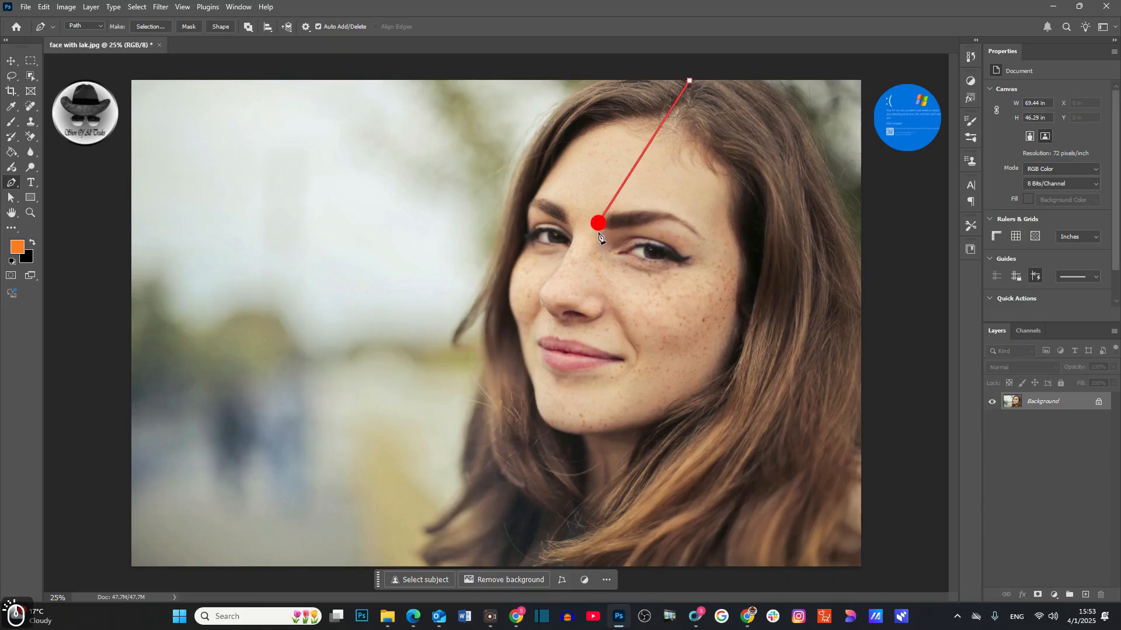
pyautogui.click(630, 358)
pyautogui.click(588, 428)
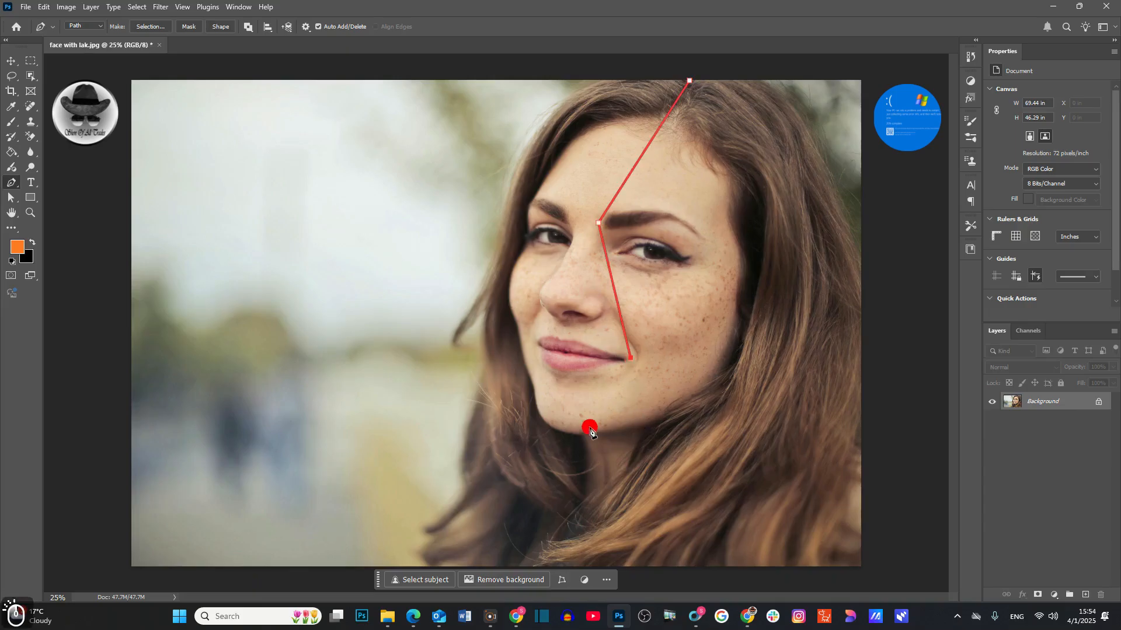
pyautogui.click(659, 568)
pyautogui.click(601, 568)
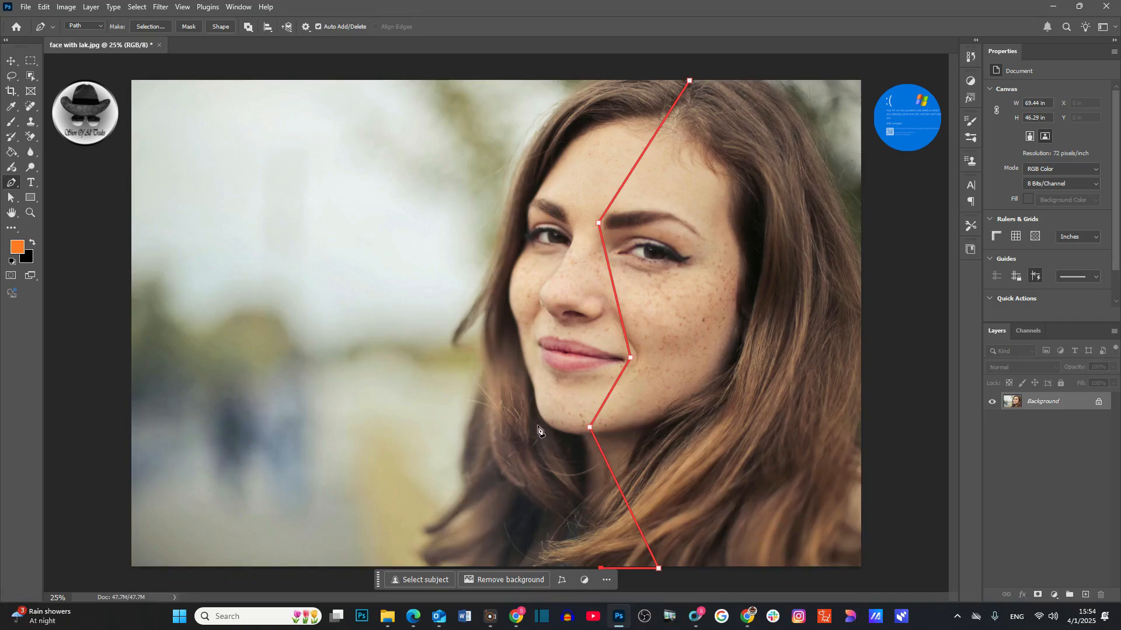
pyautogui.click(537, 428)
pyautogui.click(581, 349)
pyautogui.click(555, 224)
pyautogui.click(637, 79)
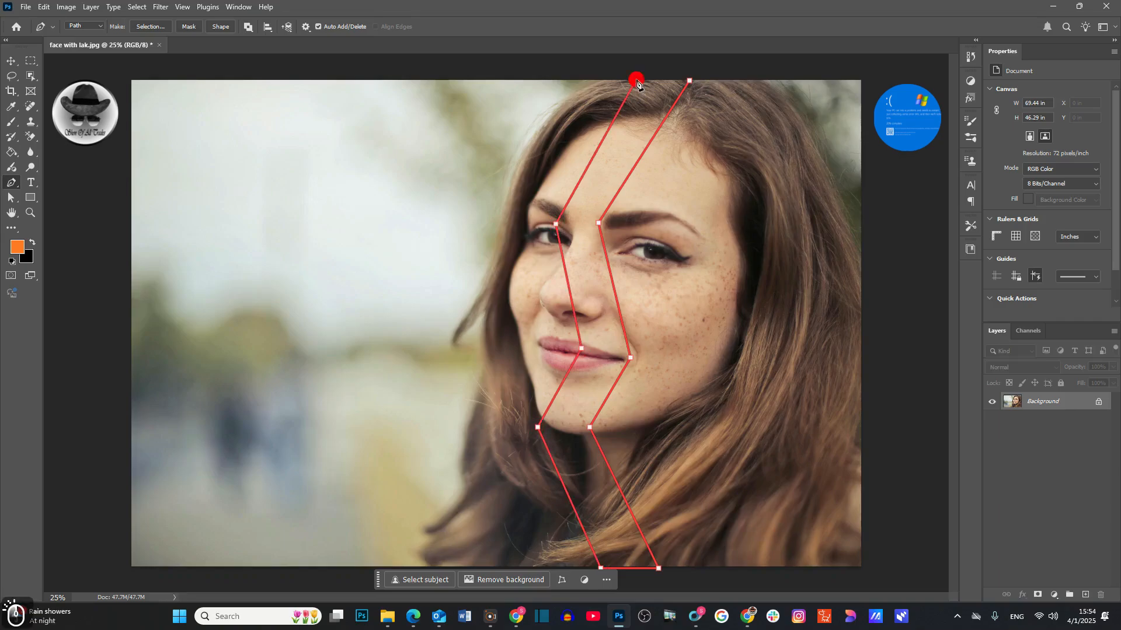
pyautogui.click(689, 81)
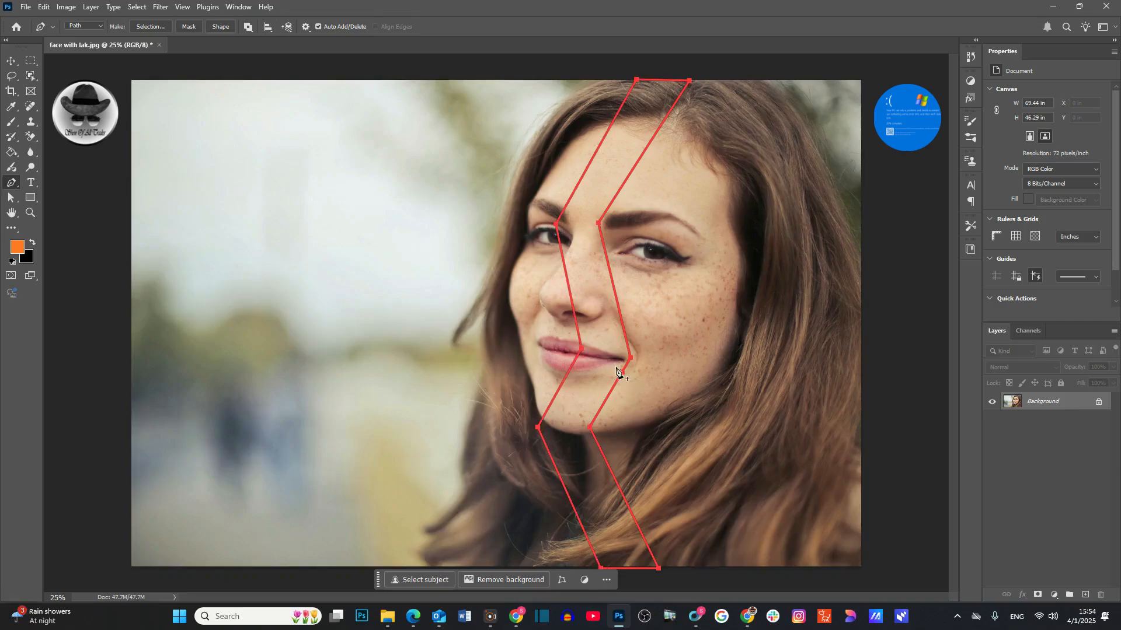
pyautogui.click(149, 27)
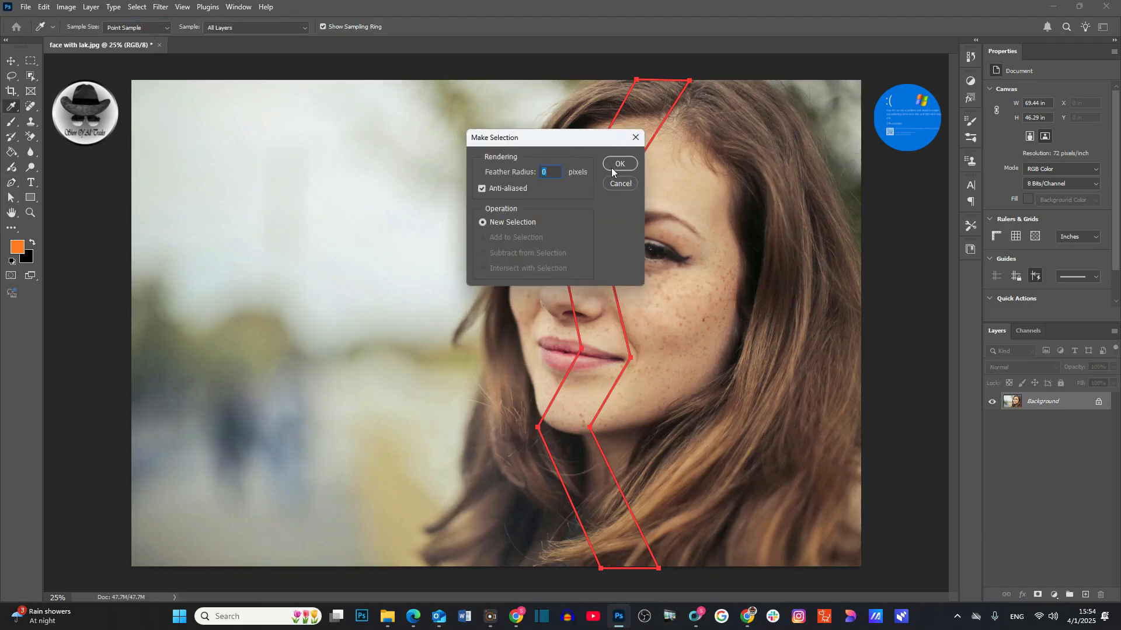
pyautogui.click(612, 165)
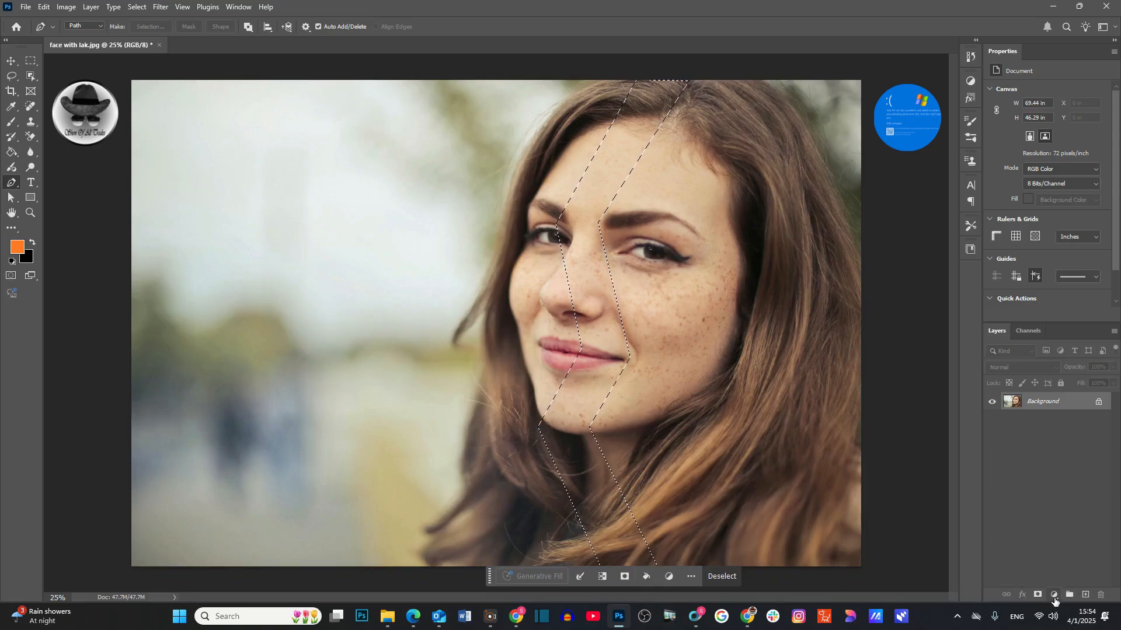
# Step: Add a Brightness/Contrast adjustment layer limited to the selected band and set its brightness to 92
pyautogui.click(1054, 596)
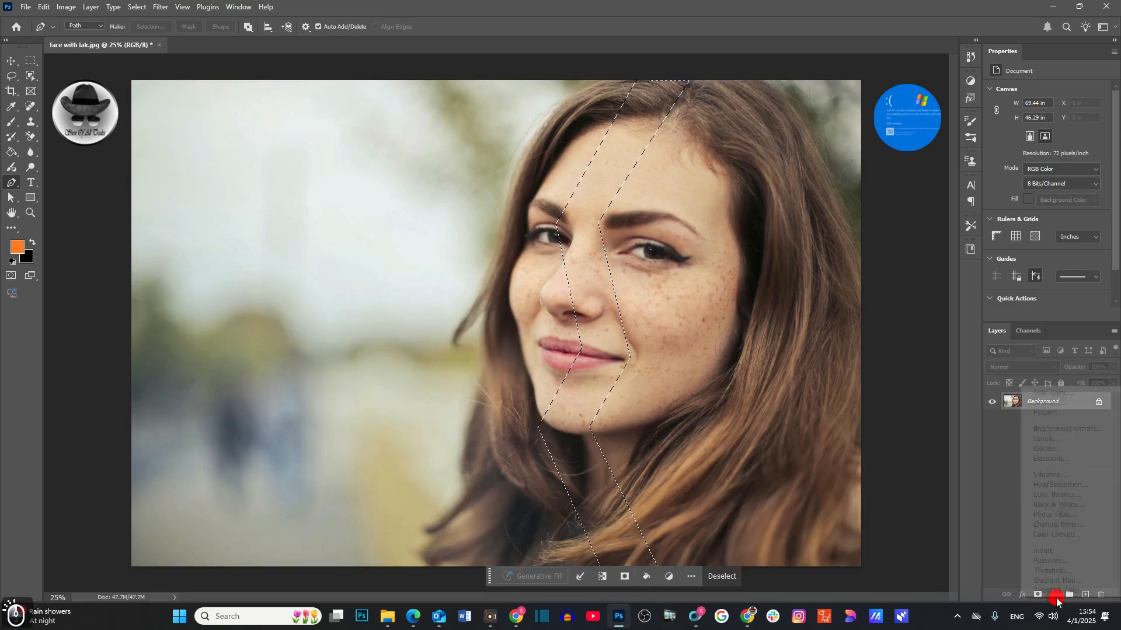
pyautogui.click(1056, 429)
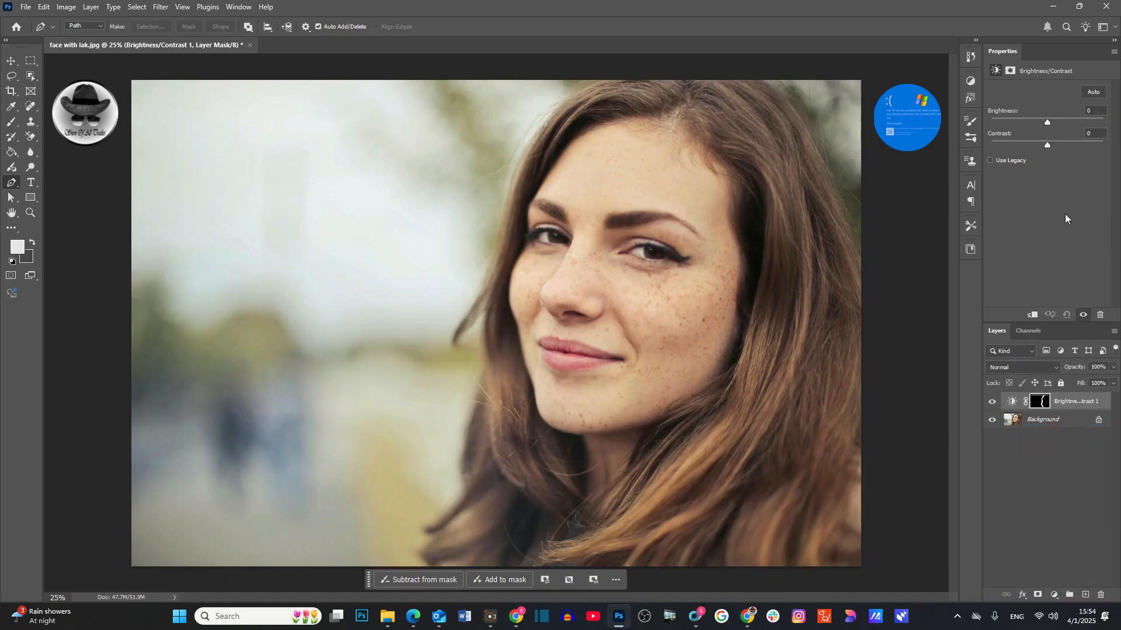
pyautogui.moveTo(1045, 122); pyautogui.dragTo(1082, 125)
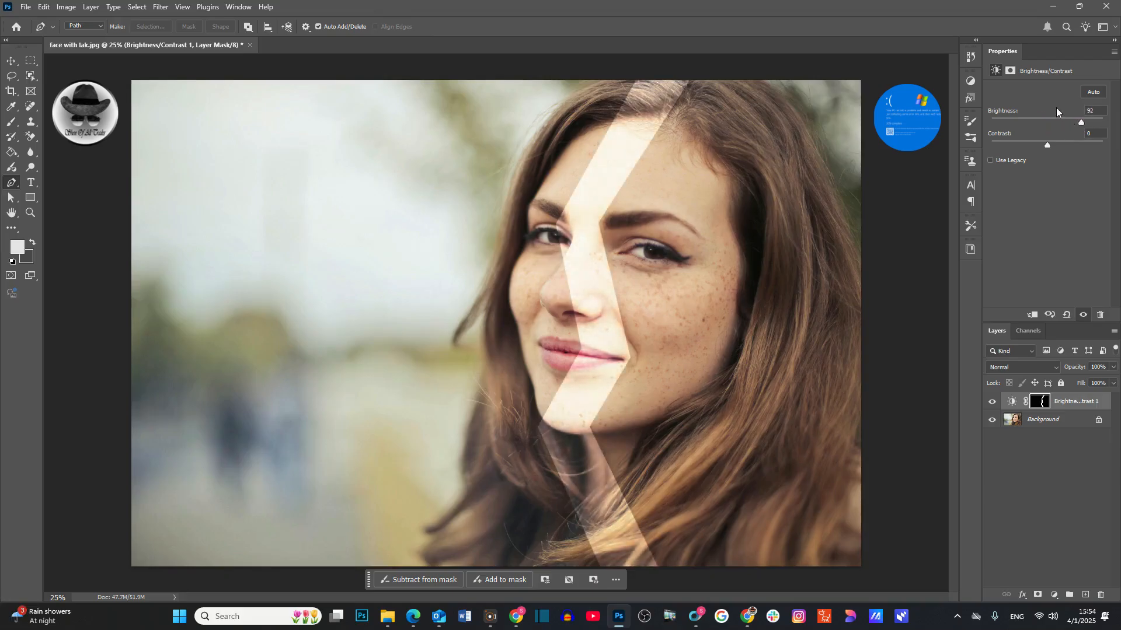
# Step: Soften the edges of the Brightness/Contrast layer's mask with a feather of 9.5 px
pyautogui.click(1011, 70)
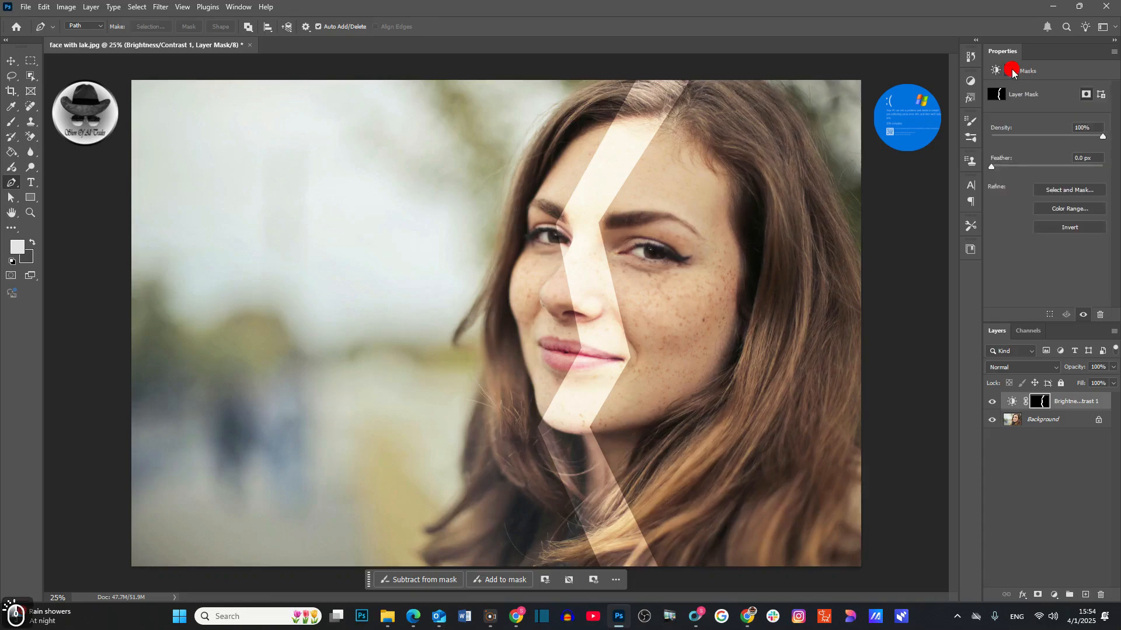
pyautogui.moveTo(990, 169); pyautogui.dragTo(1047, 163)
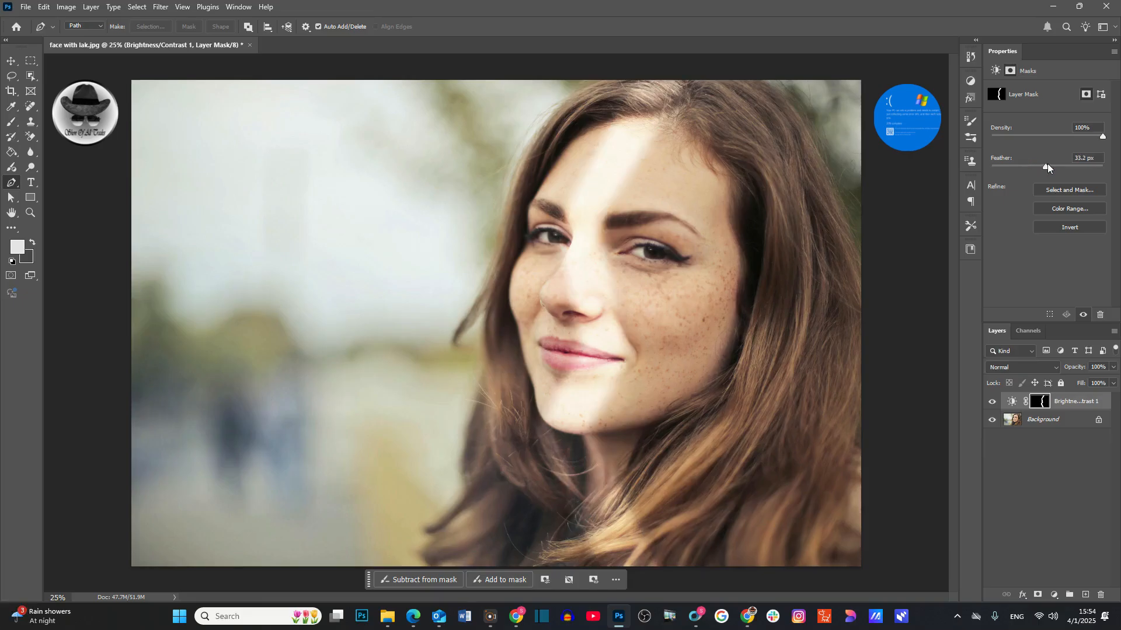
pyautogui.moveTo(1045, 168); pyautogui.dragTo(1034, 167)
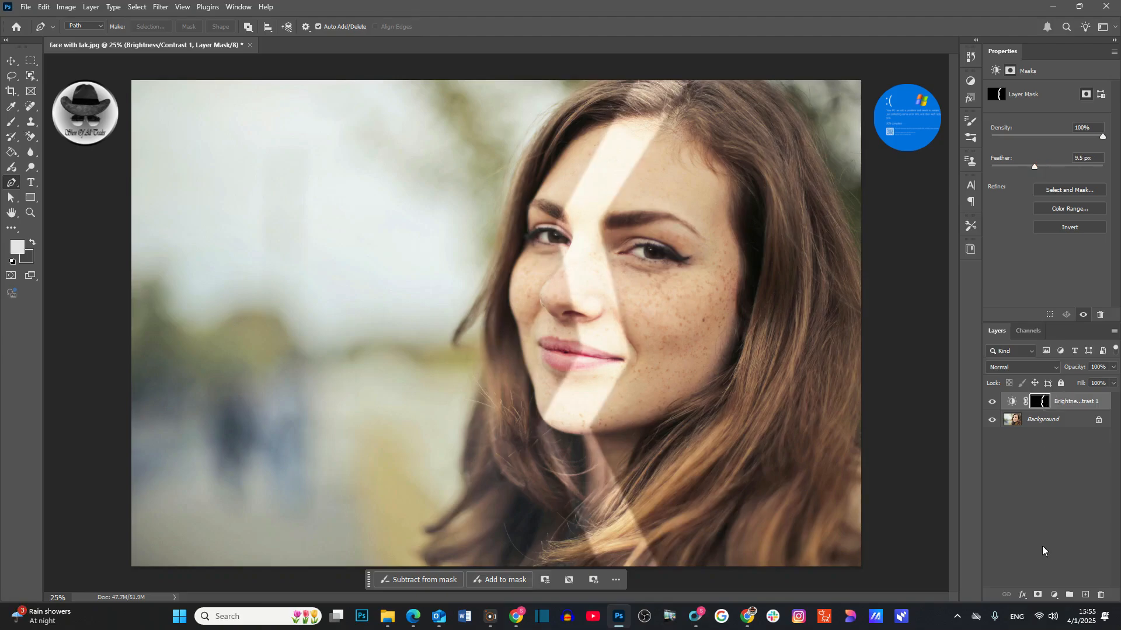
# Step: Add an Exposure adjustment layer and replace its mask with a copy of the Brightness/Contrast layer's mask
pyautogui.click(1054, 595)
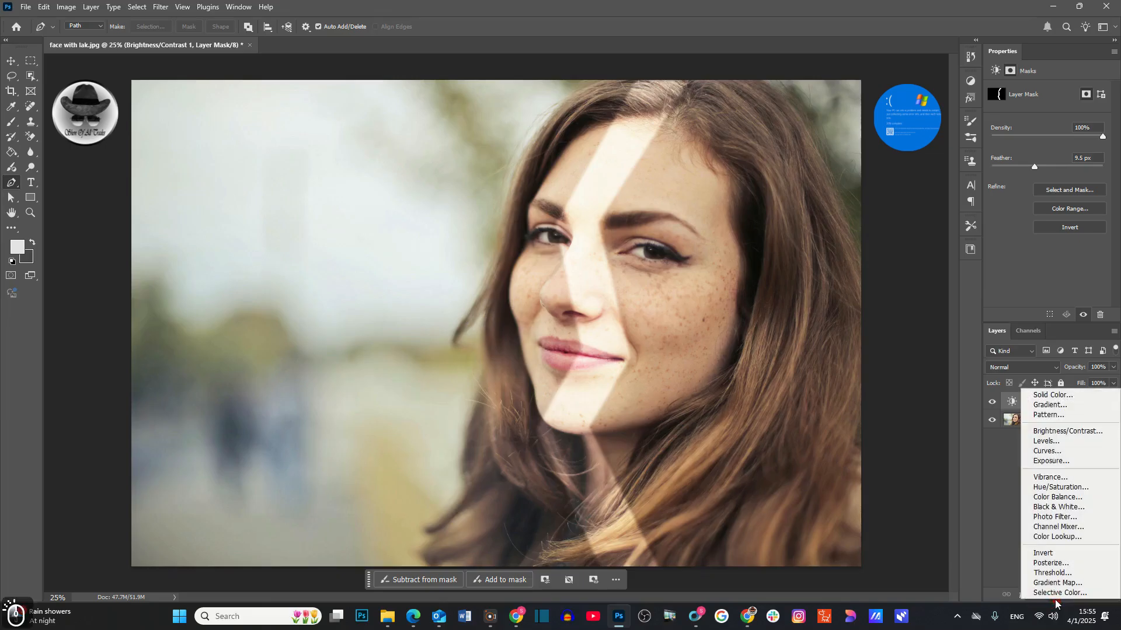
pyautogui.click(1061, 462)
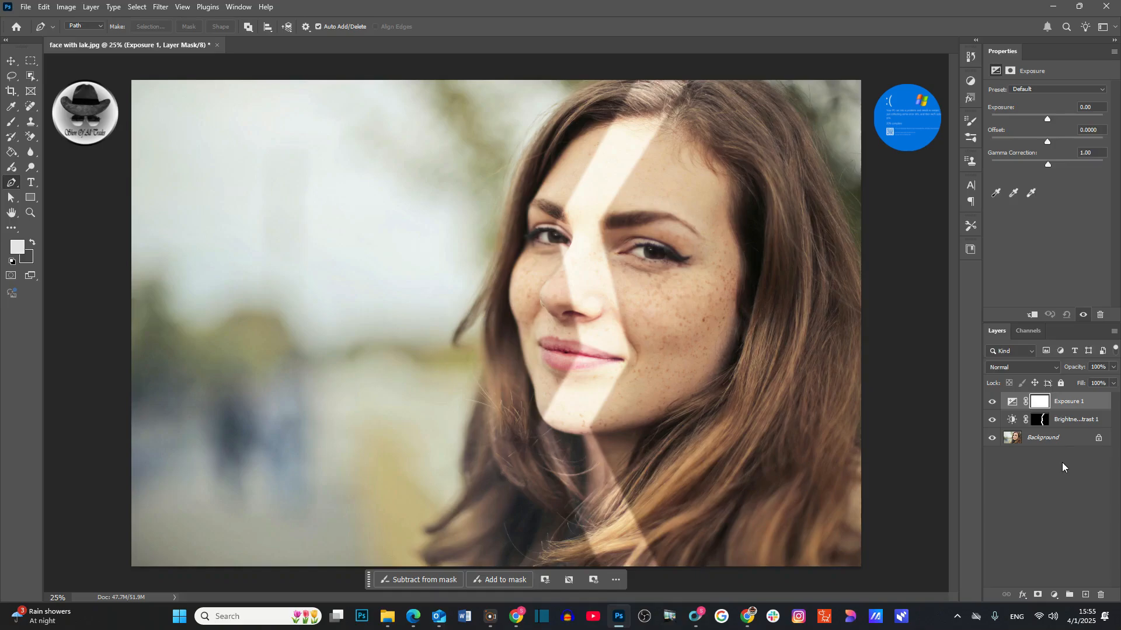
pyautogui.click(1041, 420)
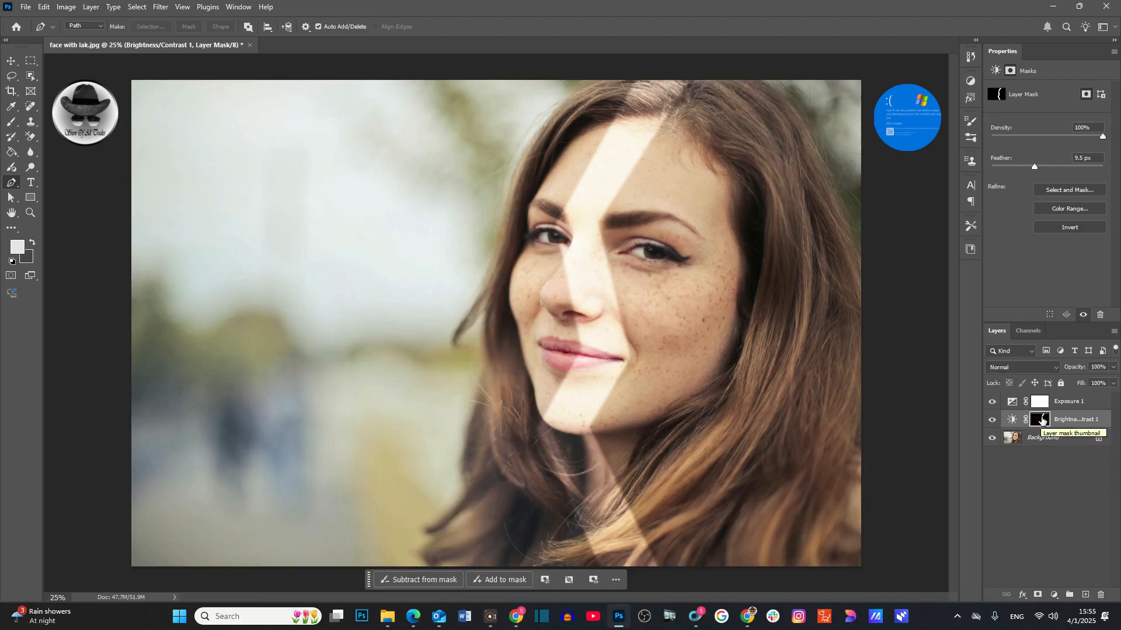
pyautogui.moveTo(1042, 421); pyautogui.dragTo(1043, 405)
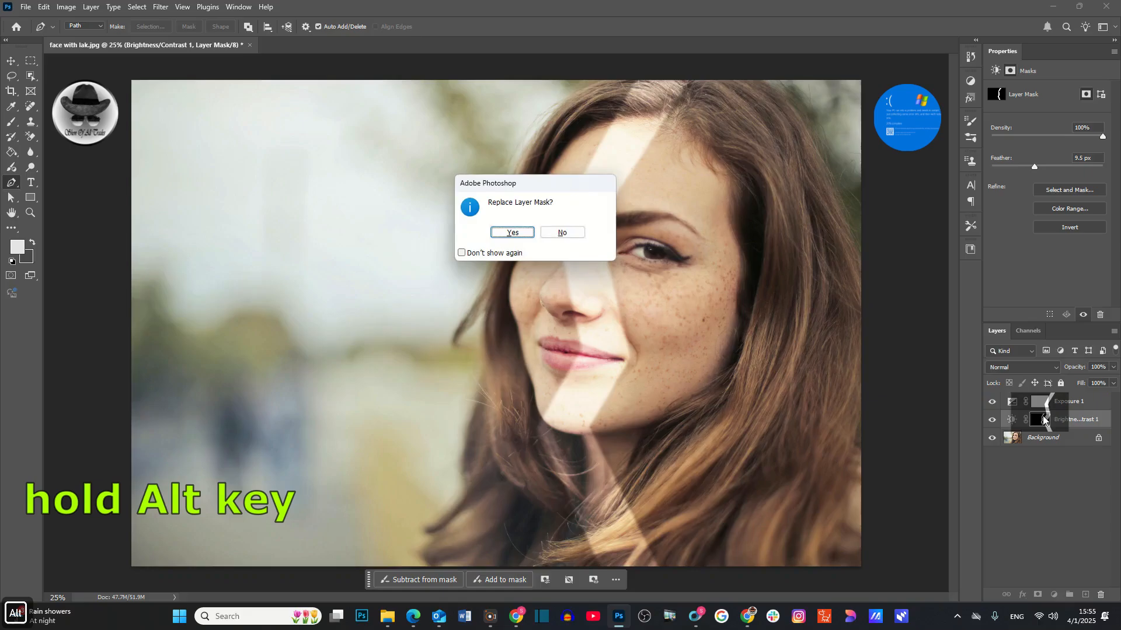
pyautogui.click(511, 233)
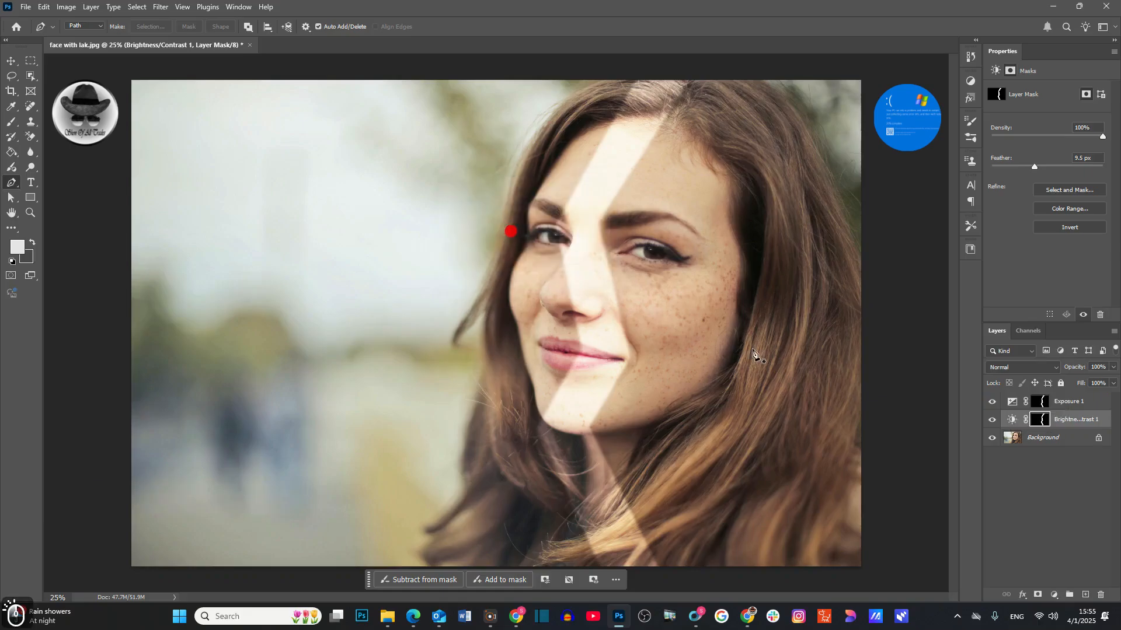
# Step: Invert the Exposure layer's mask and darken the area outside the light band with an exposure of -2.13
pyautogui.click(1043, 404)
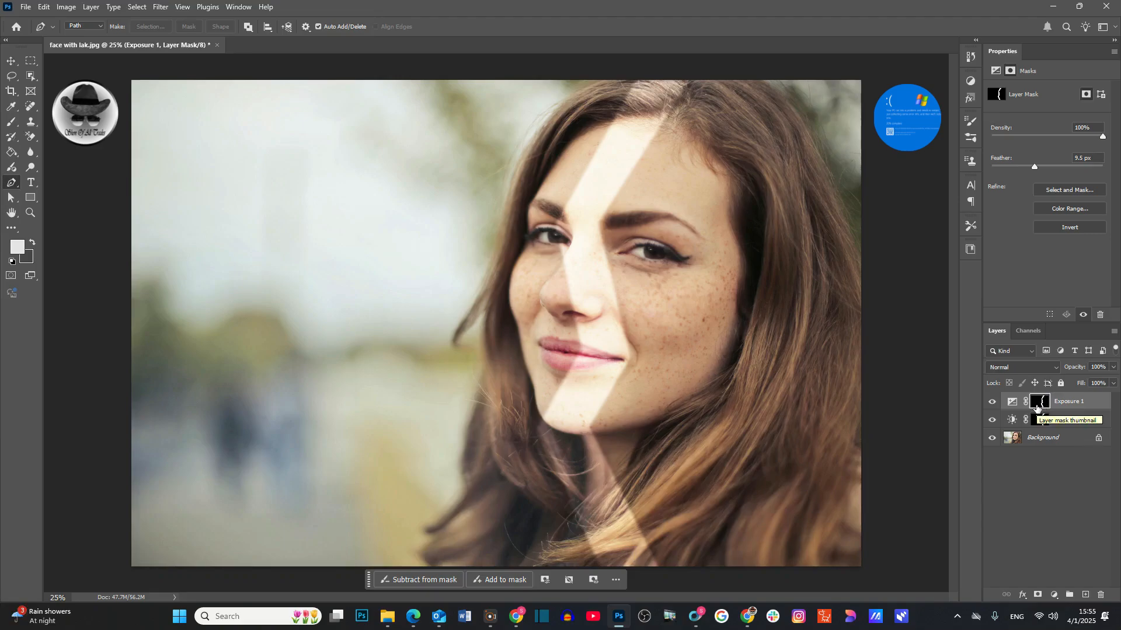
pyautogui.click(67, 7)
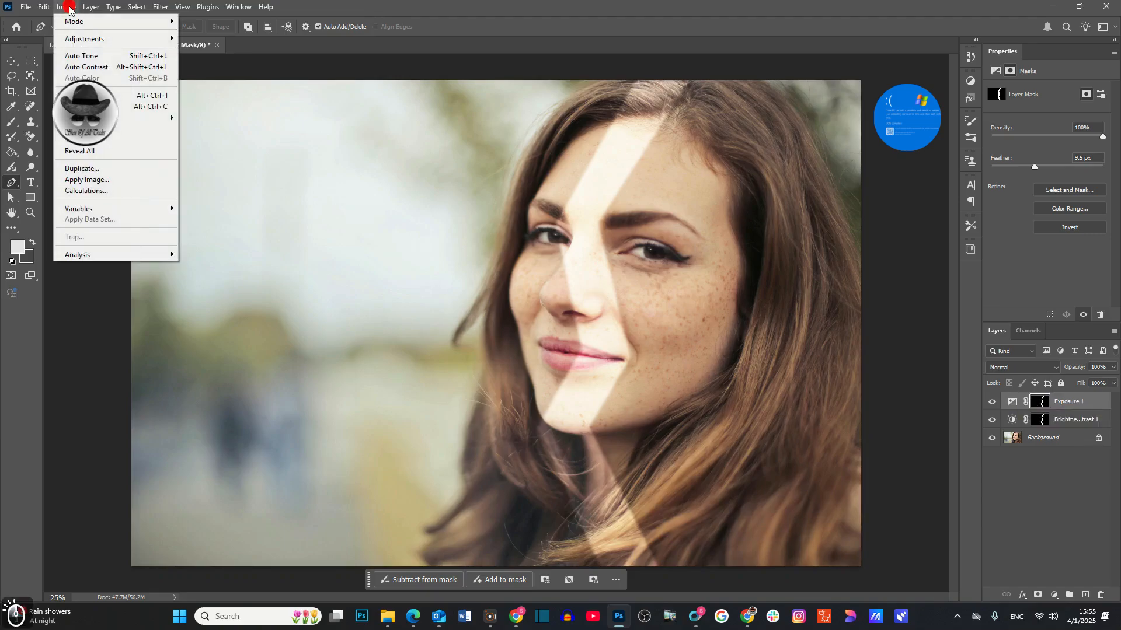
pyautogui.moveTo(76, 39)
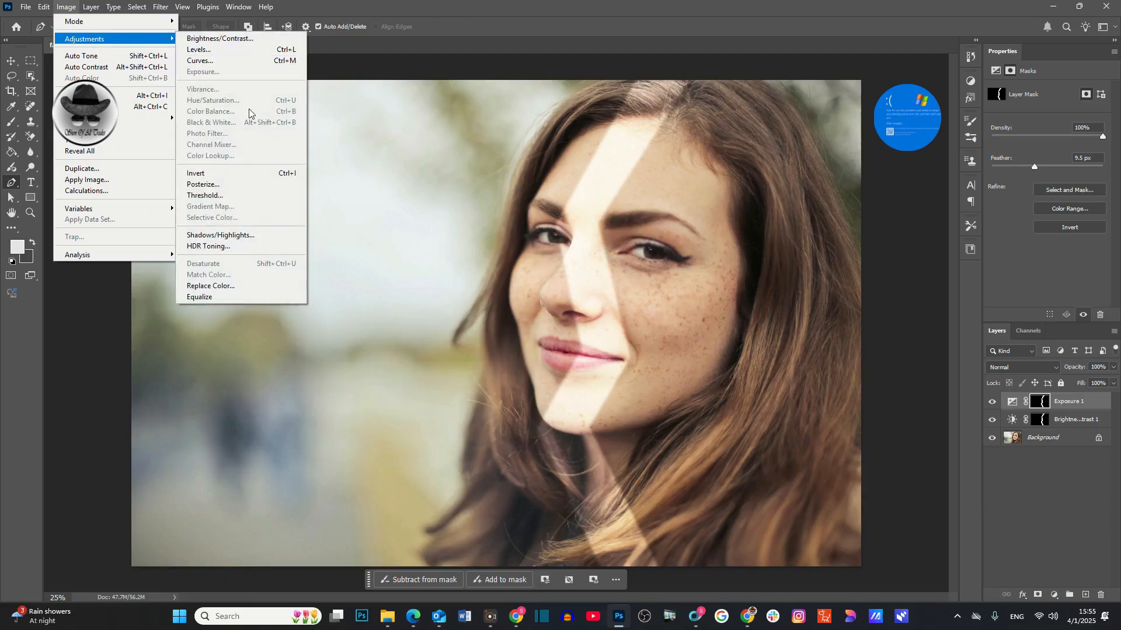
pyautogui.click(228, 173)
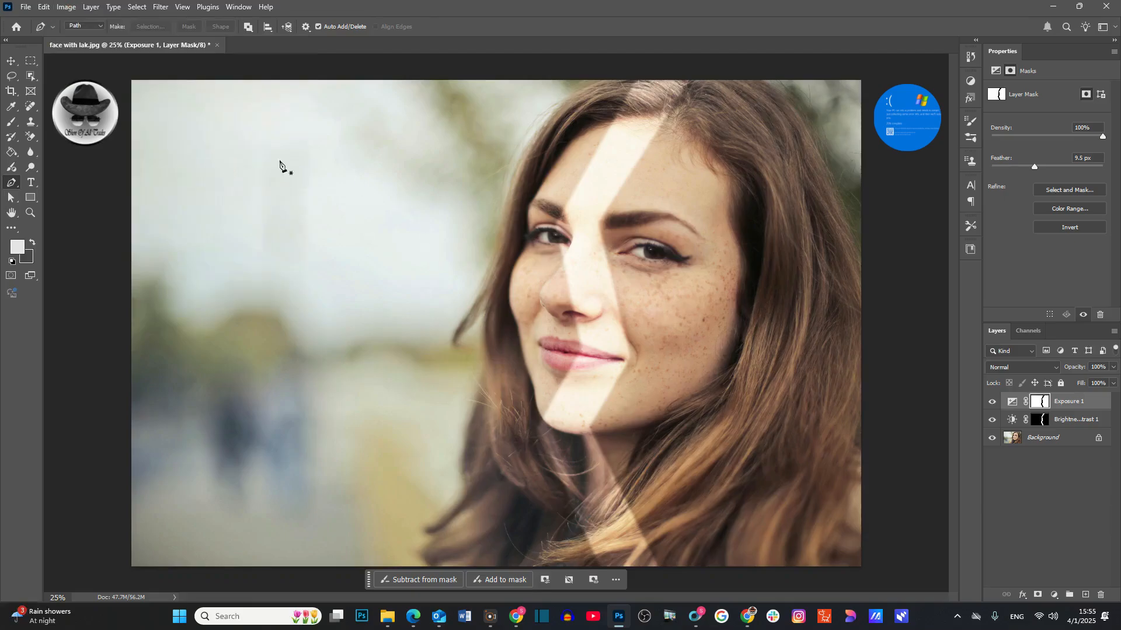
pyautogui.click(995, 70)
pyautogui.moveTo(1047, 119); pyautogui.dragTo(1029, 117)
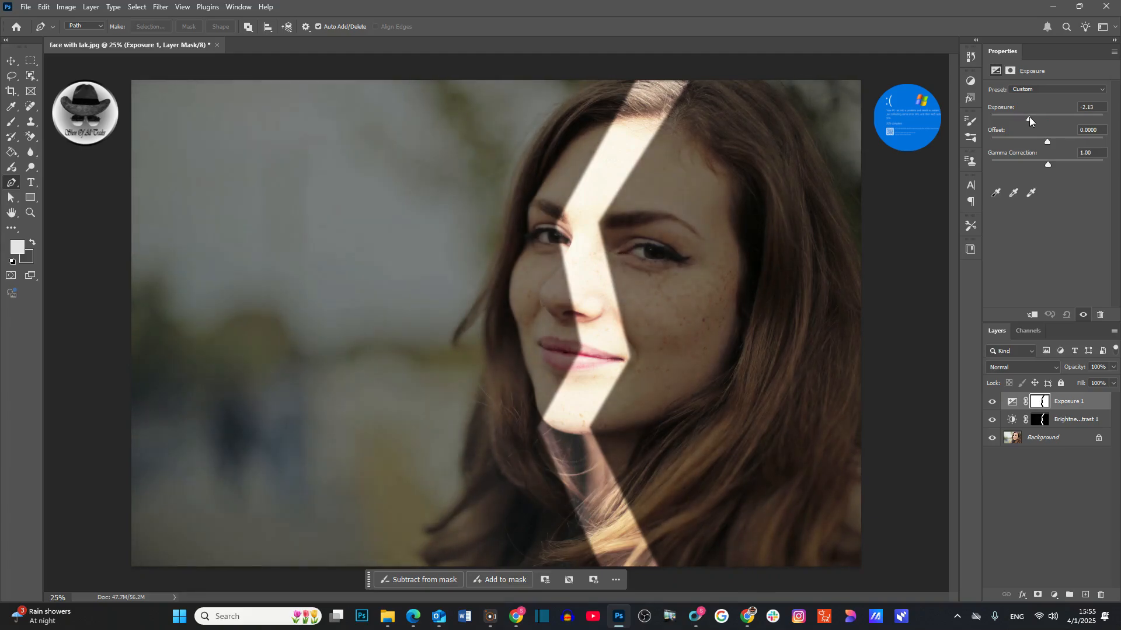
# Step: Create a new empty layer above the Exposure layer and set the foreground color to orange fe6804
pyautogui.click(1085, 595)
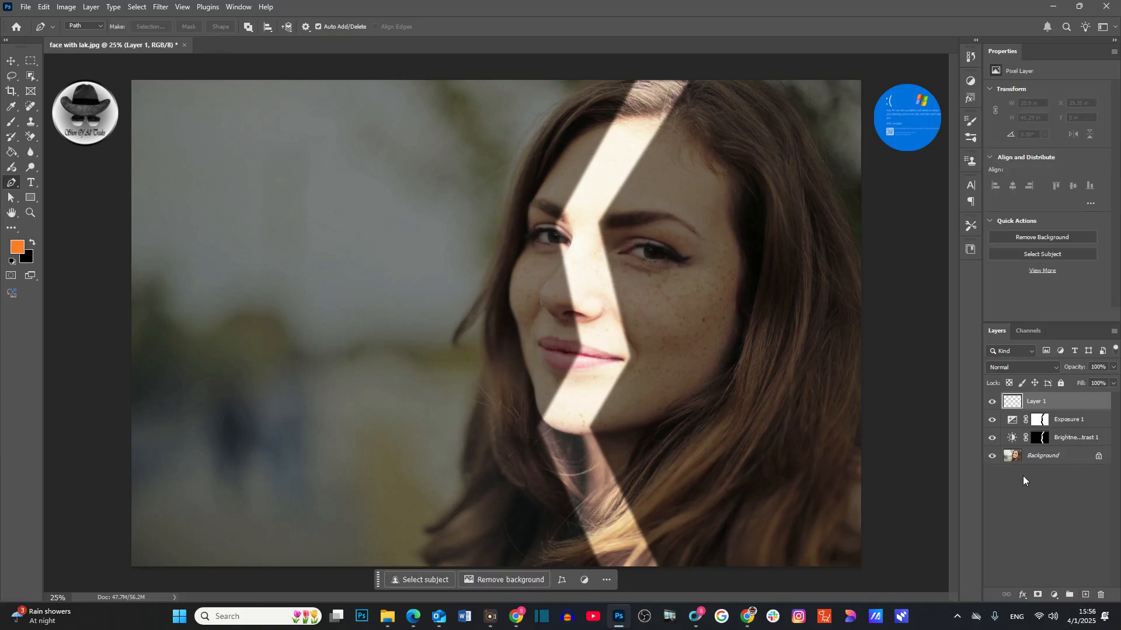
pyautogui.click(18, 248)
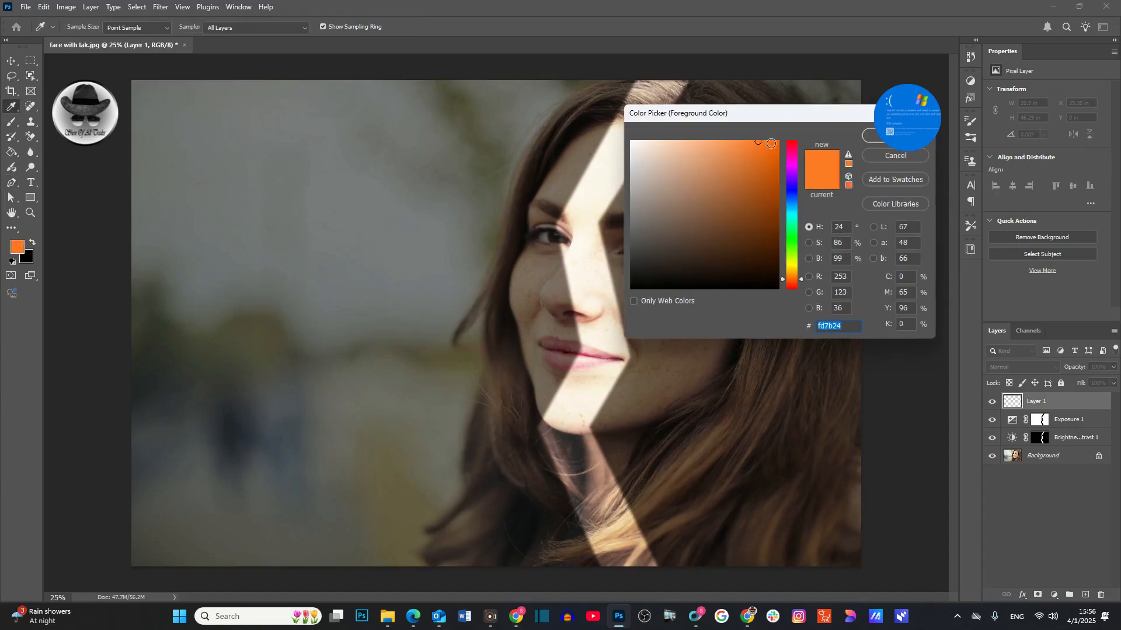
pyautogui.click(777, 141)
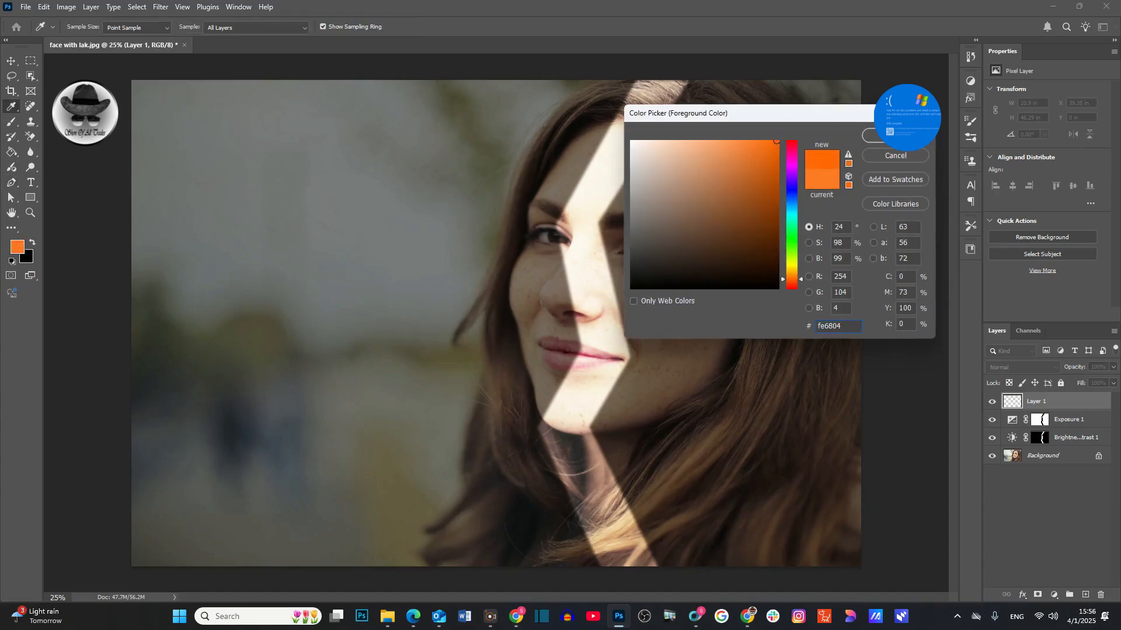
pyautogui.click(896, 135)
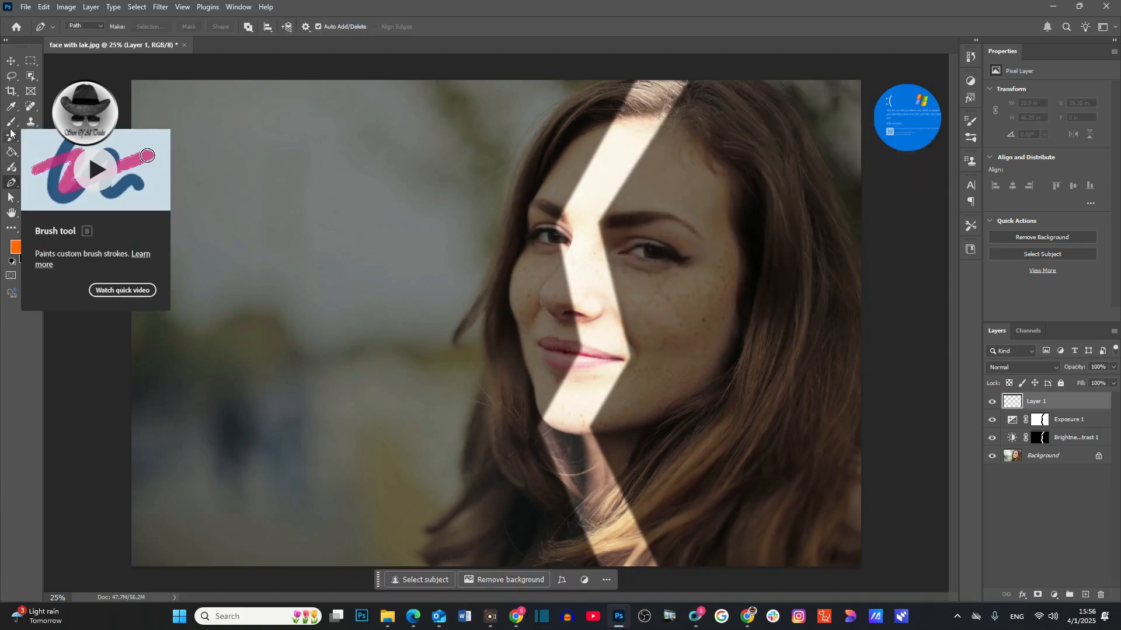
# Step: Paint orange along the whole light band on the new layer with a soft 495 px brush
pyautogui.click(11, 122)
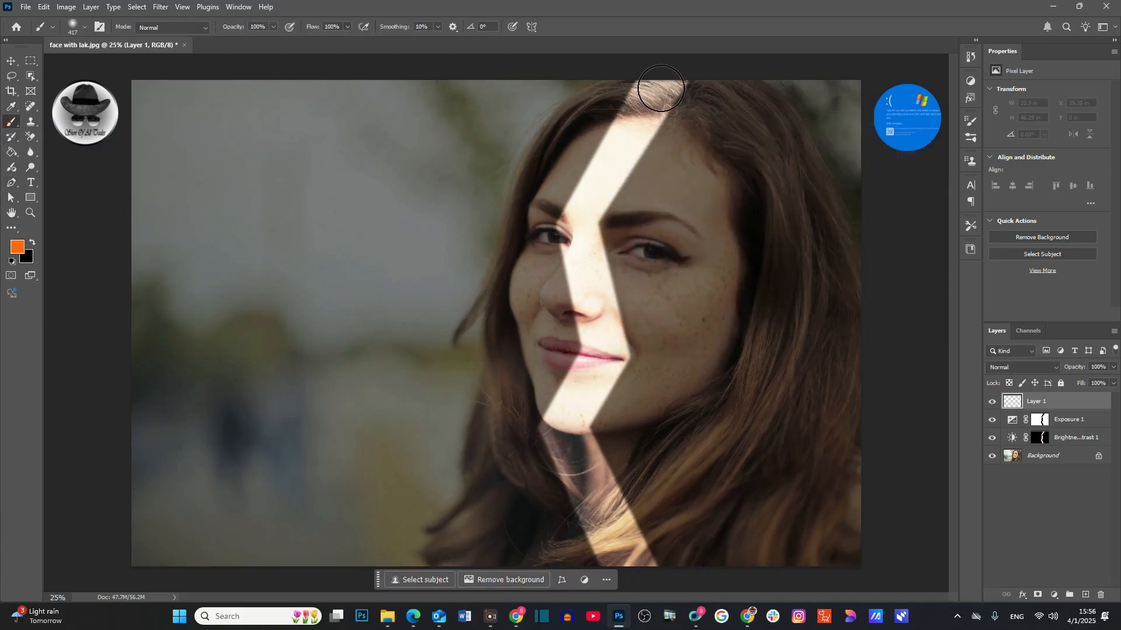
pyautogui.click(84, 27)
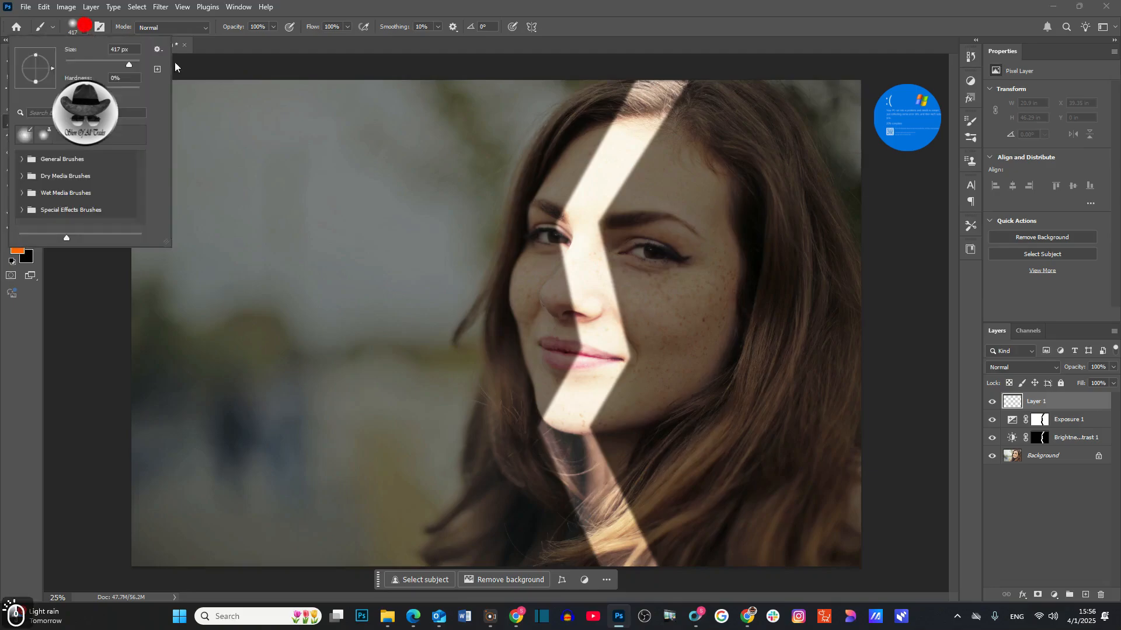
pyautogui.moveTo(128, 64); pyautogui.dragTo(132, 64)
pyautogui.click(660, 94)
pyautogui.moveTo(660, 88)
pyautogui.mouseDown()
pyautogui.moveTo(574, 225)
pyautogui.moveTo(597, 342)
pyautogui.moveTo(563, 419)
pyautogui.moveTo(599, 513)
pyautogui.moveTo(652, 584)
pyautogui.mouseUp()
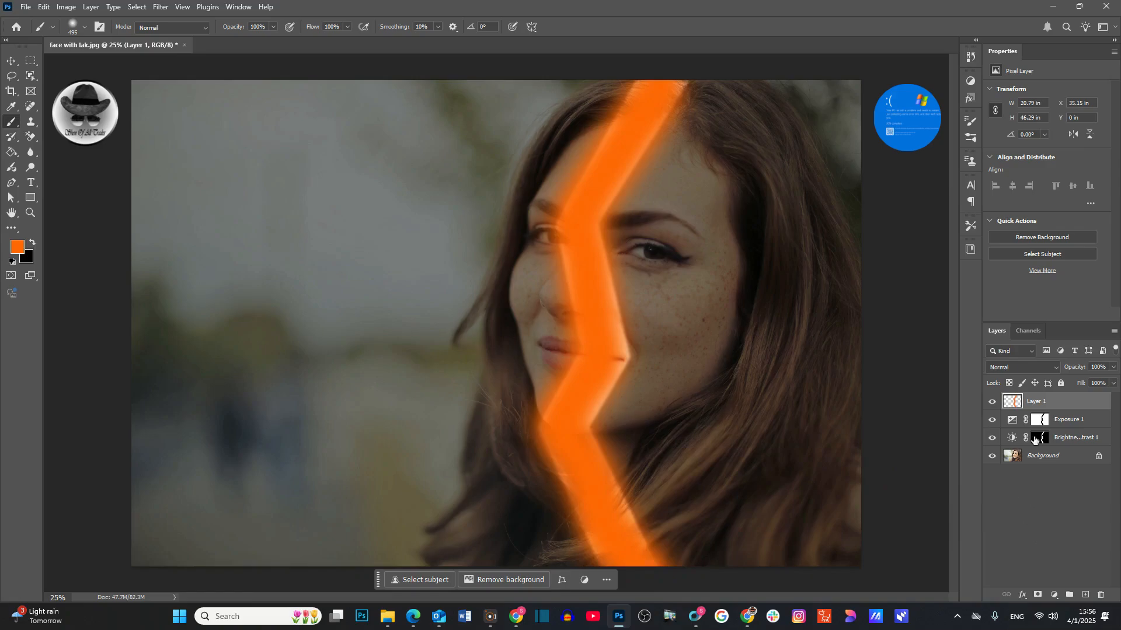
# Step: Set the orange paint layer's blend mode to Overlay and reduce its opacity to 52%
pyautogui.click(1055, 367)
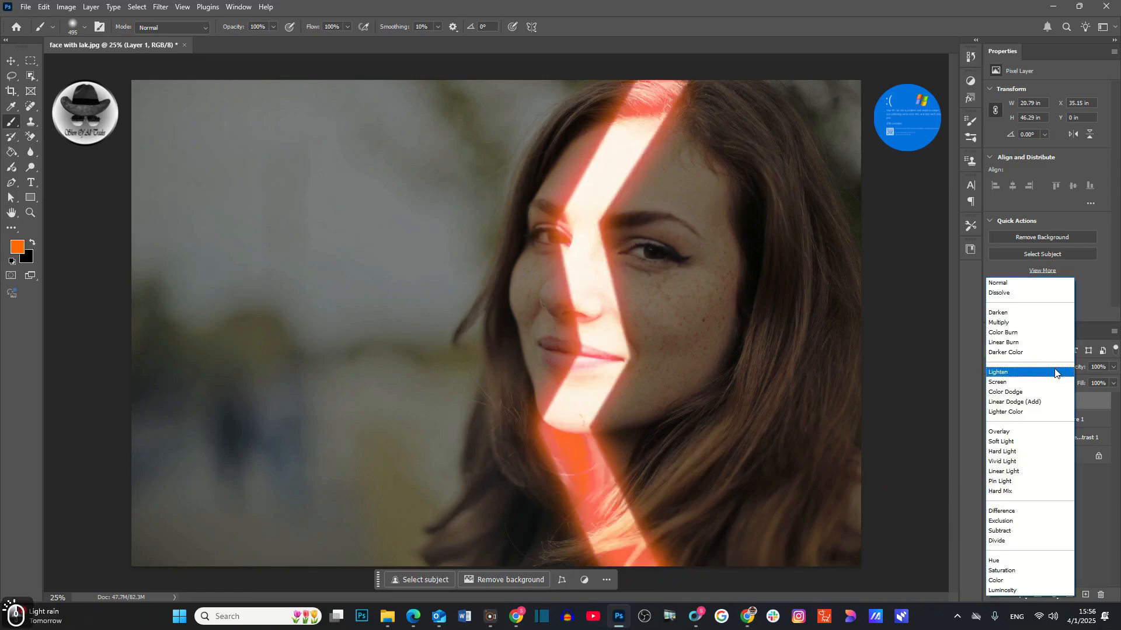
pyautogui.click(1027, 432)
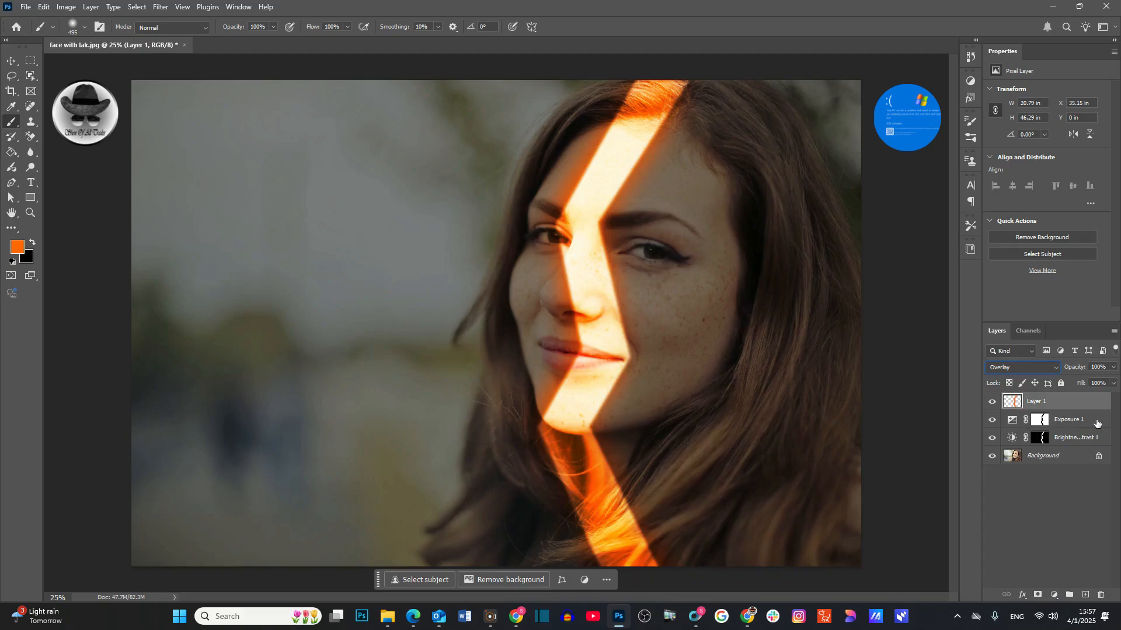
pyautogui.click(1114, 369)
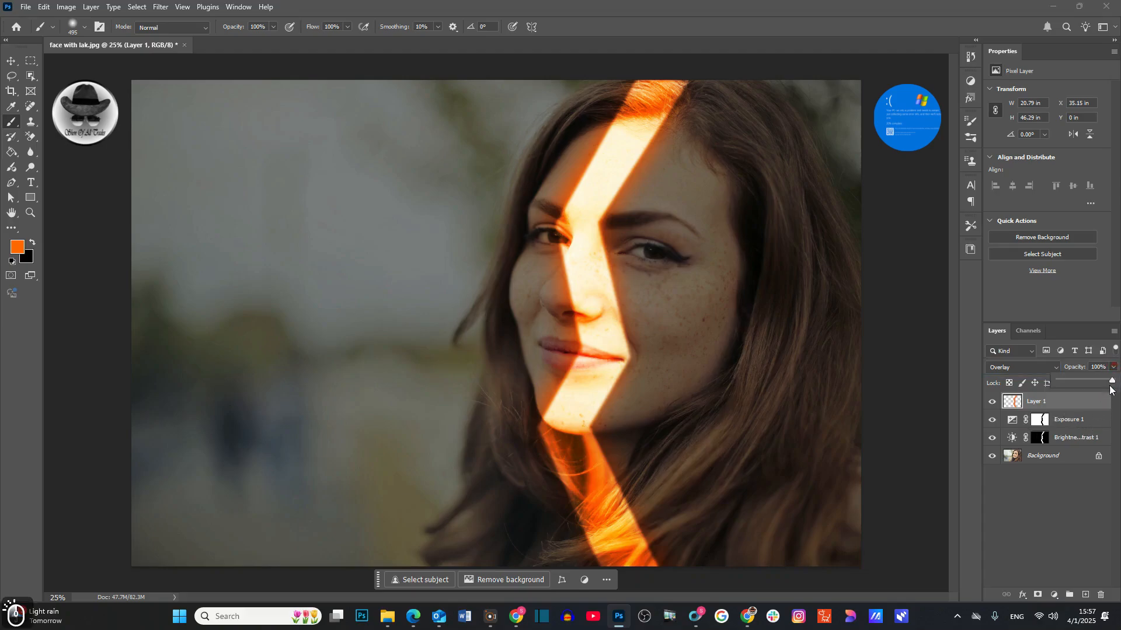
pyautogui.moveTo(1112, 383); pyautogui.dragTo(1080, 383)
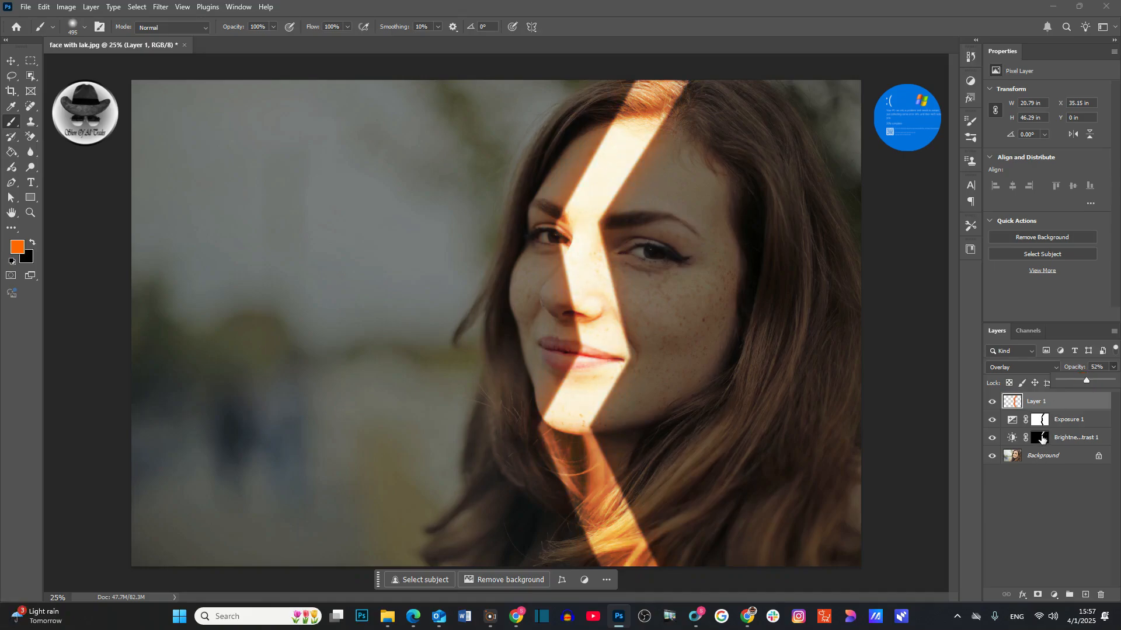
# Step: Soften the light band's edges by increasing the Brightness/Contrast mask's feather and setting the Exposure mask's feather to 61.5 px
pyautogui.click(1041, 439)
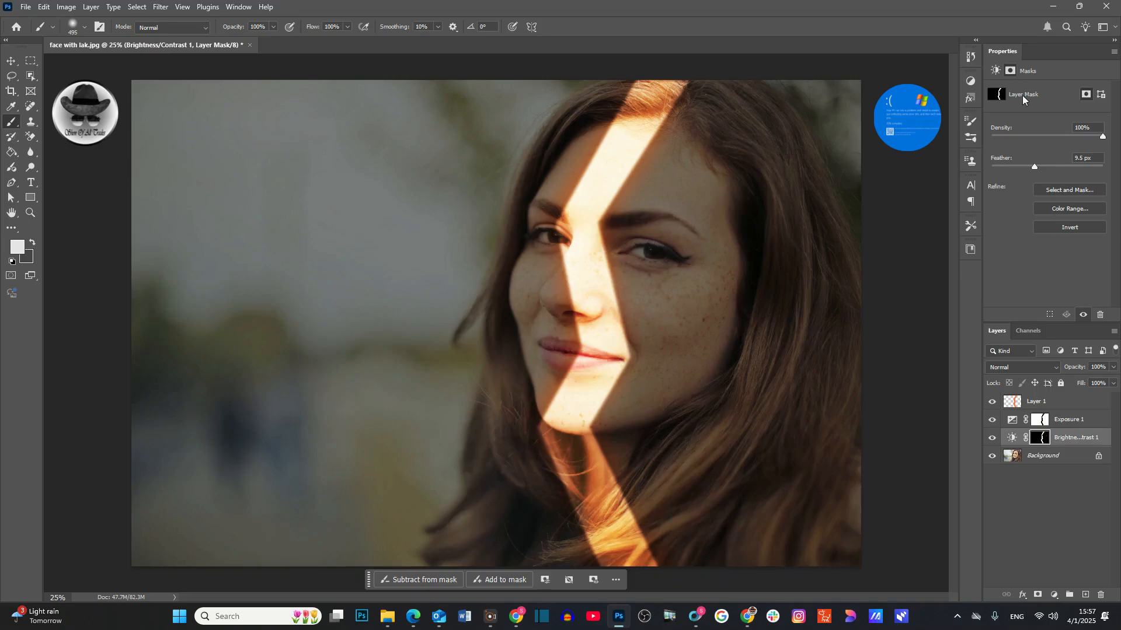
pyautogui.moveTo(1035, 166)
pyautogui.mouseDown()
pyautogui.moveTo(1089, 169)
pyautogui.moveTo(1025, 166)
pyautogui.moveTo(1079, 166)
pyautogui.moveTo(1054, 166)
pyautogui.mouseUp()
pyautogui.click(1040, 420)
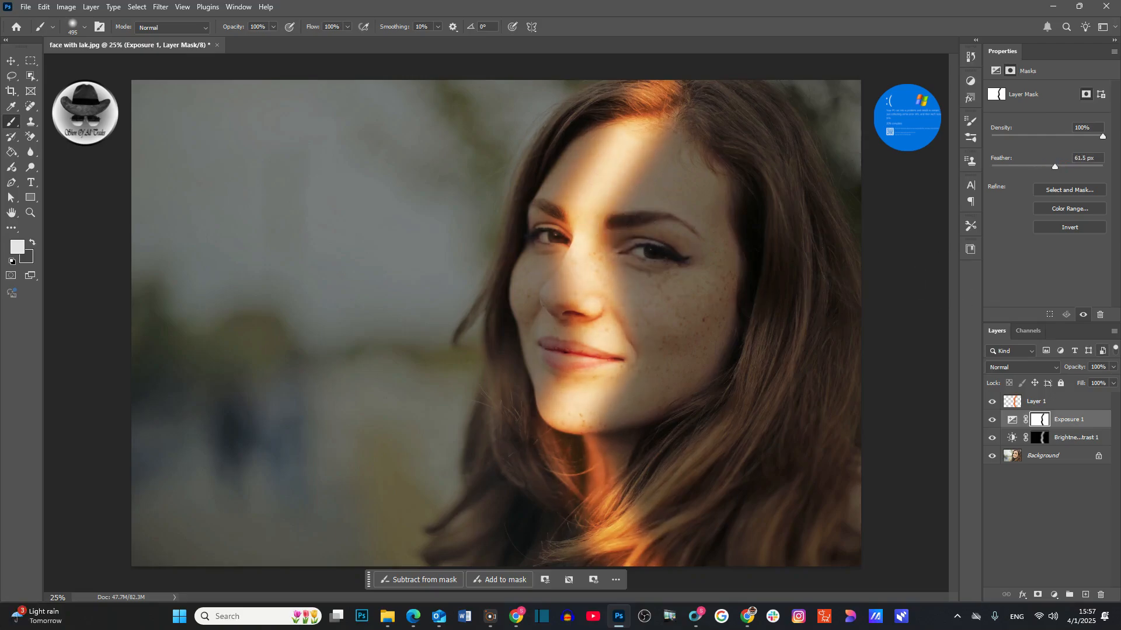
# Step: Select the orange layer and both adjustment layers together and move the light beam toward the left side of the woman's face
pyautogui.click(1077, 401)
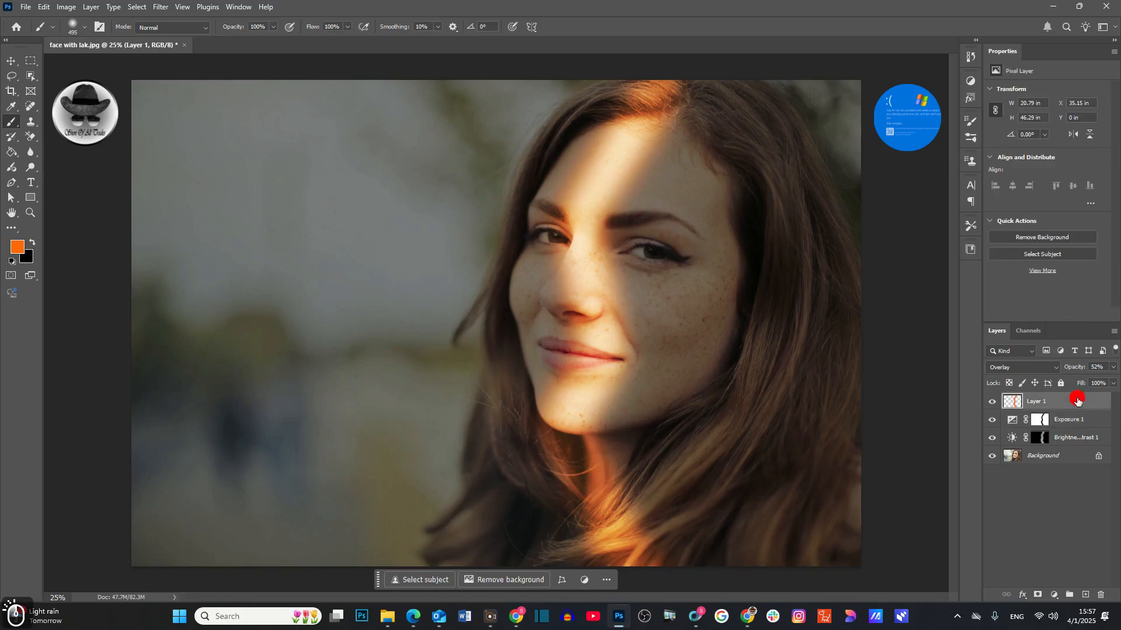
pyautogui.keyDown('shift'); pyautogui.click(1082, 439); pyautogui.keyUp('shift')
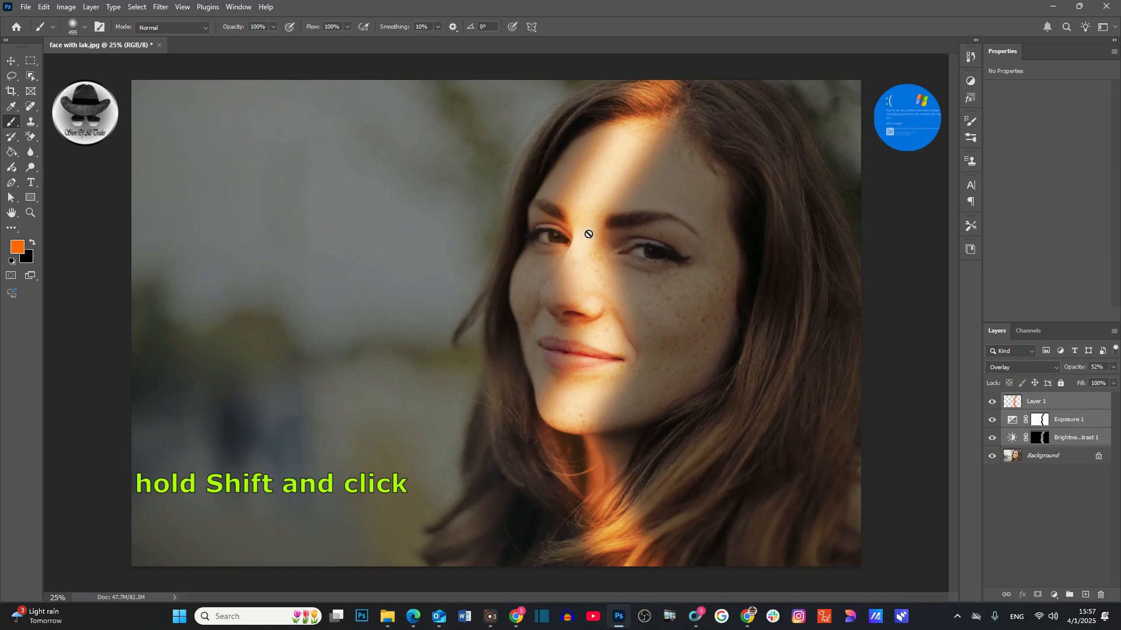
pyautogui.click(11, 61)
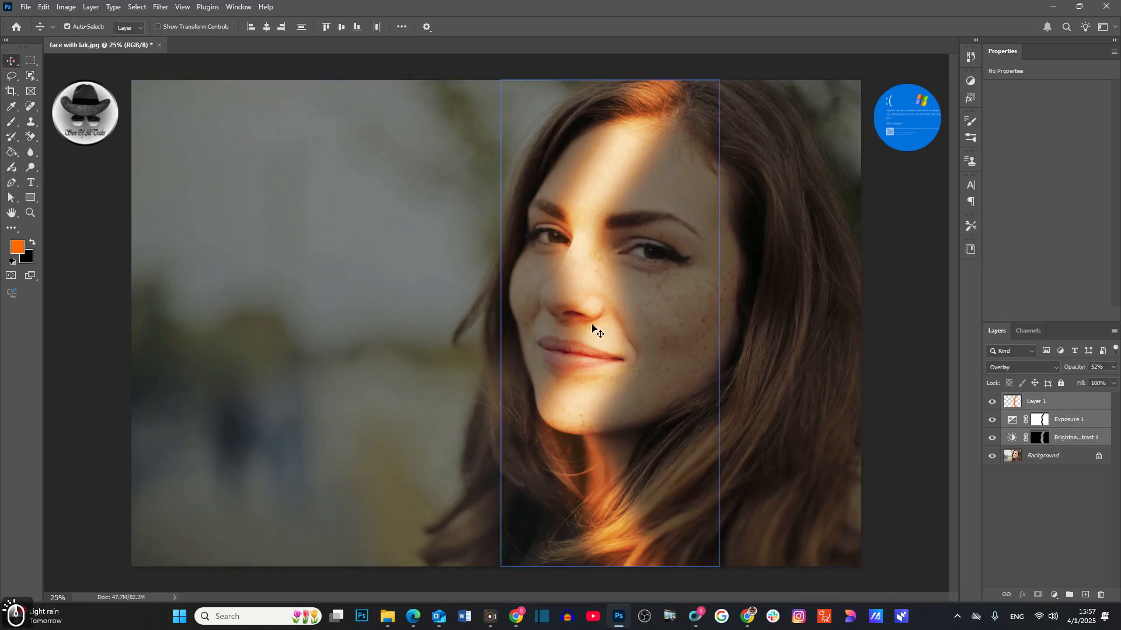
pyautogui.moveTo(593, 327); pyautogui.dragTo(549, 320)
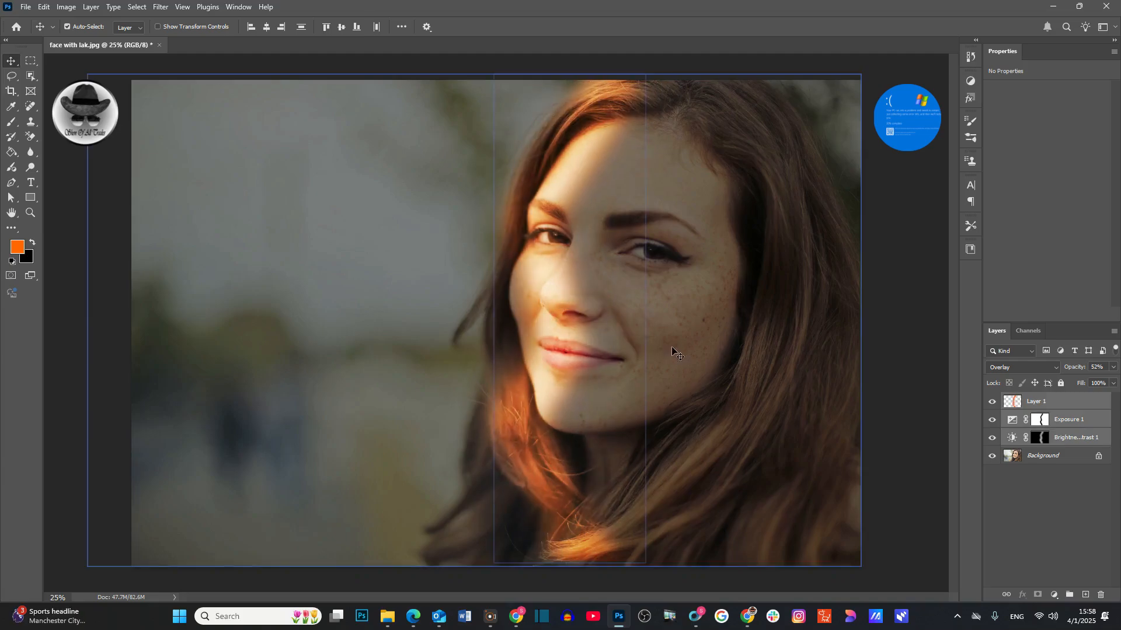
pyautogui.moveTo(675, 352); pyautogui.dragTo(555, 341)
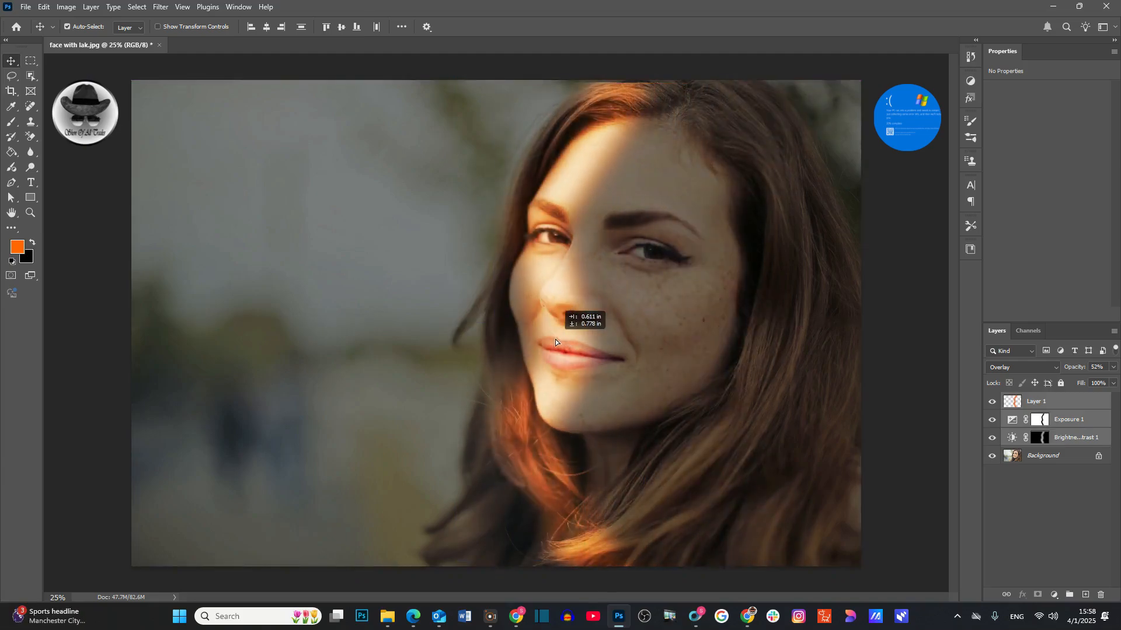